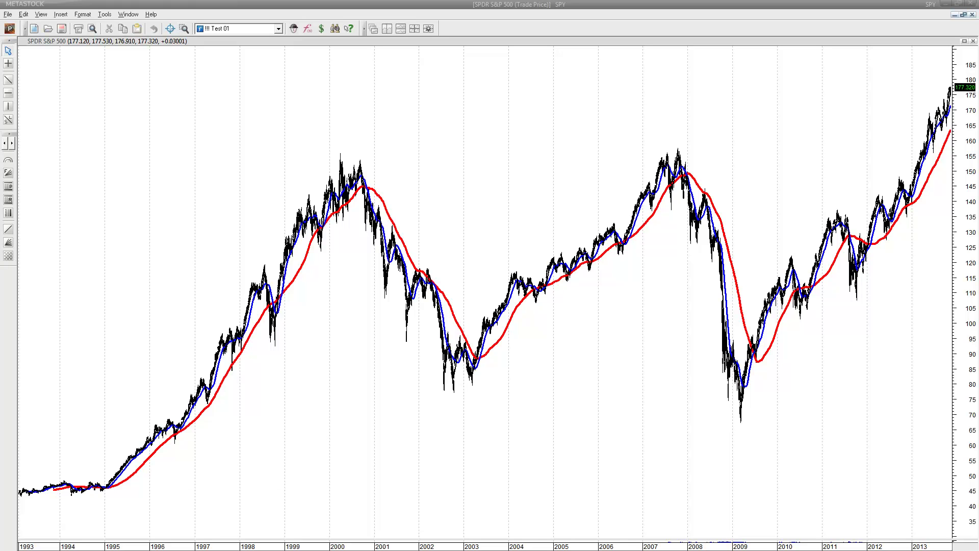
- Place a horizontal line at about 155 on the SPY chart, level with the 2000 and 2007 peaks
{"action": "mouse_move", "coordinate": [235, 550]}
{"action": "left_click", "coordinate": [234, 531]}
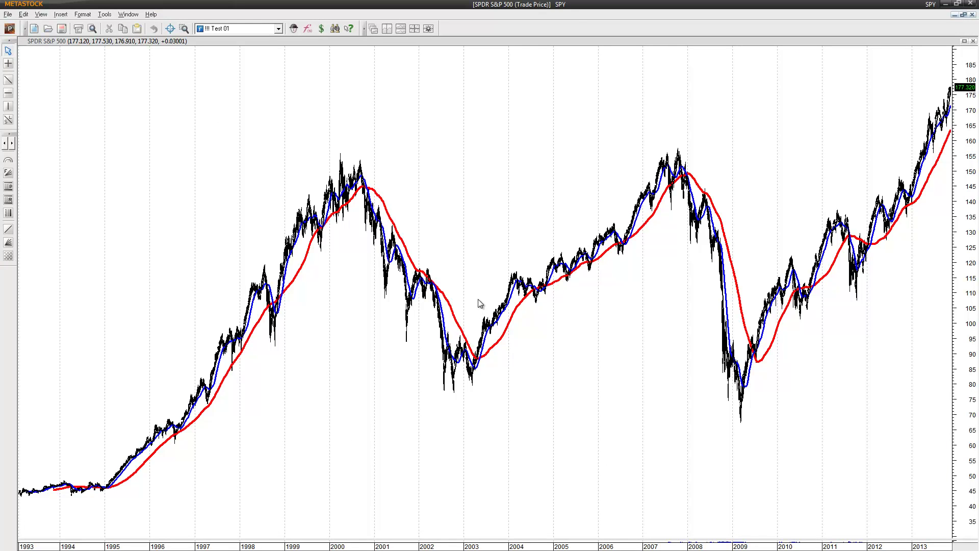
{"action": "left_click", "coordinate": [8, 93]}
{"action": "mouse_move", "coordinate": [139, 104]}
{"action": "left_mouse_down"}
{"action": "mouse_move", "coordinate": [198, 126]}
{"action": "mouse_move", "coordinate": [219, 153]}
{"action": "left_mouse_up"}
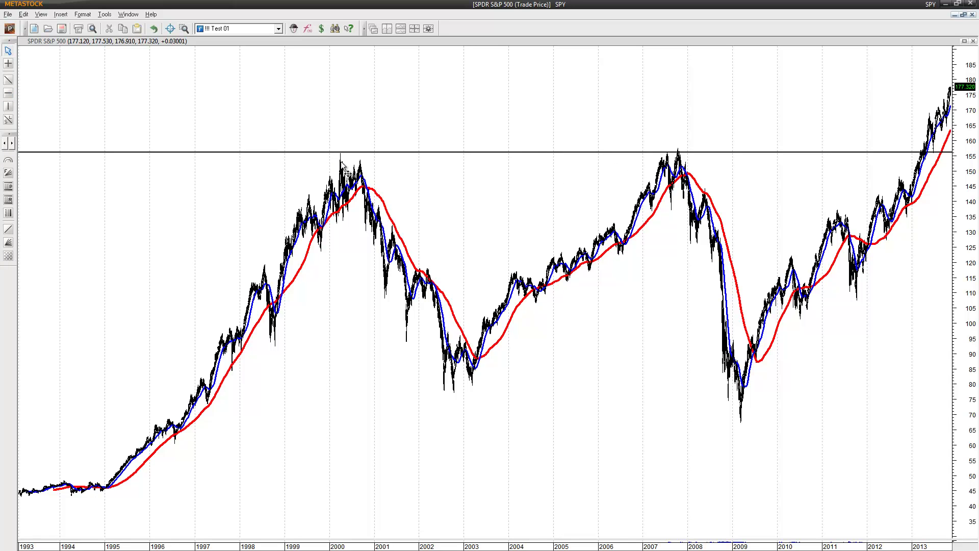
{"action": "mouse_move", "coordinate": [342, 168]}
{"action": "mouse_move", "coordinate": [685, 164]}
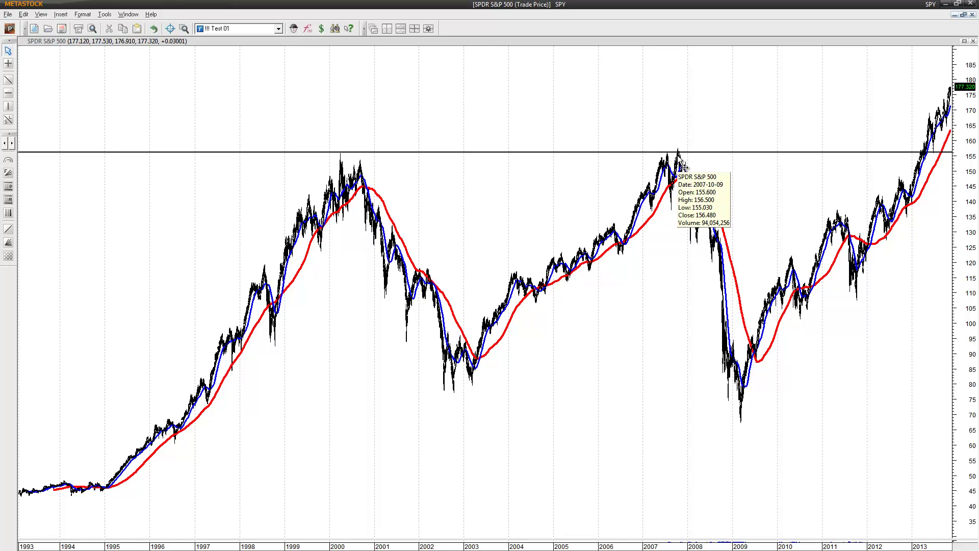
- Draw a rising trendline on the SPY chart from the 2005 low to the 2006 low
{"action": "left_click", "coordinate": [9, 83]}
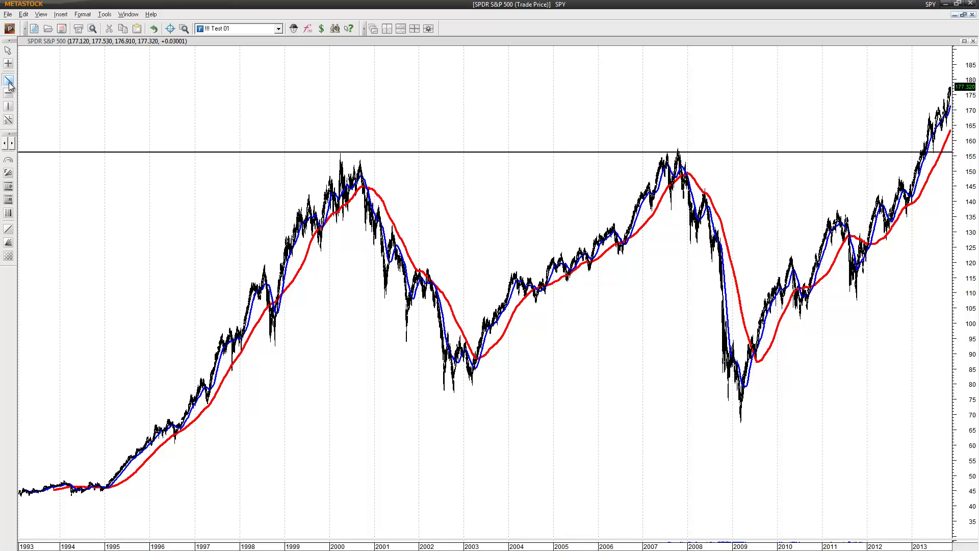
{"action": "left_click_drag", "start_coordinate": [566, 280], "coordinate": [638, 243]}
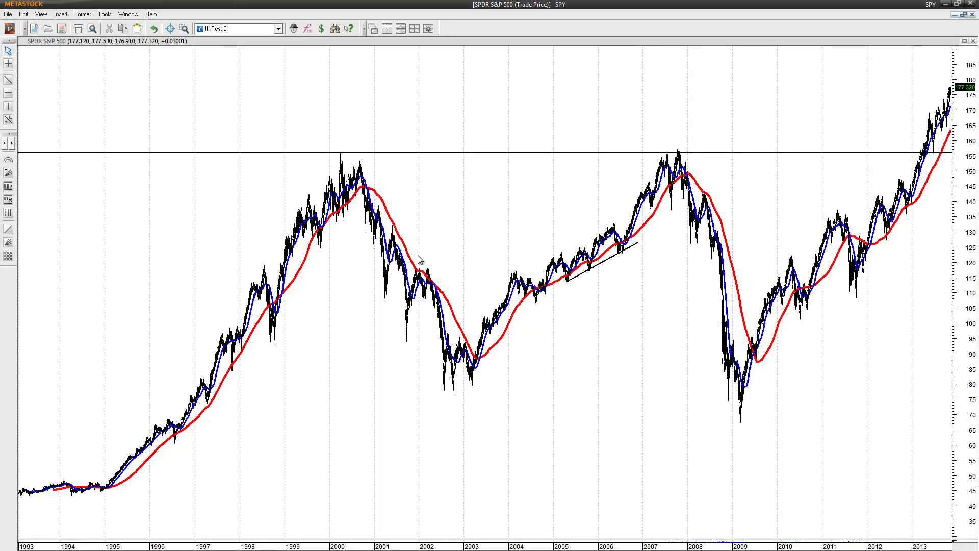
{"action": "mouse_move", "coordinate": [423, 283]}
- Load the Tullow Oil (TLW.L) chart, zoom into recent years and switch to a longer bar period
{"action": "key", "text": "Page_Down"}
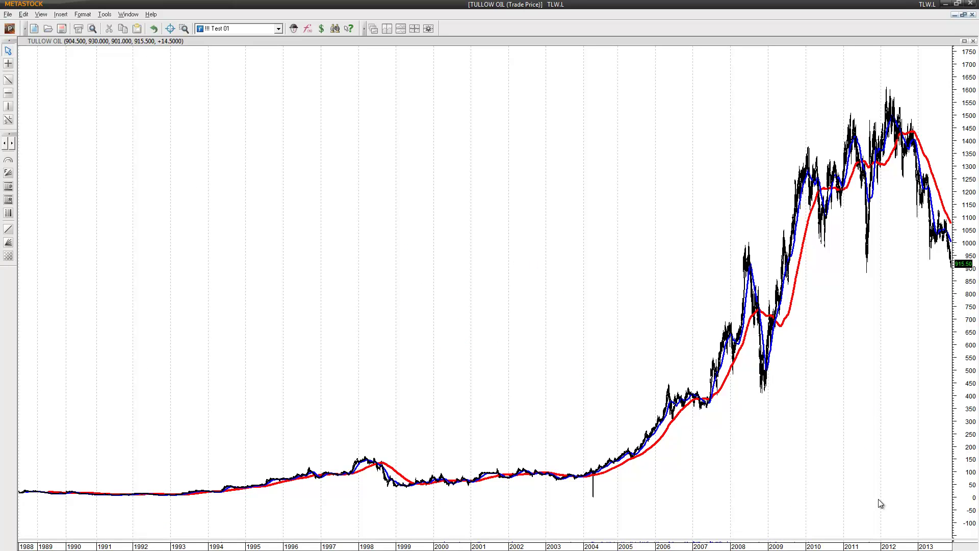
{"action": "key", "text": "KP_Add"}
{"action": "key", "text": "KP_Add"}
{"action": "key", "text": "KP_Add"}
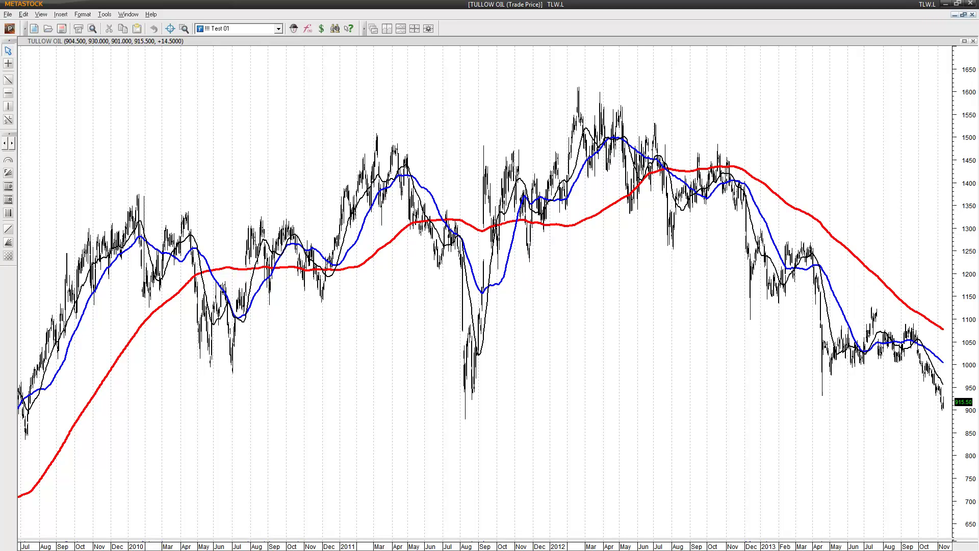
{"action": "right_click", "coordinate": [897, 546]}
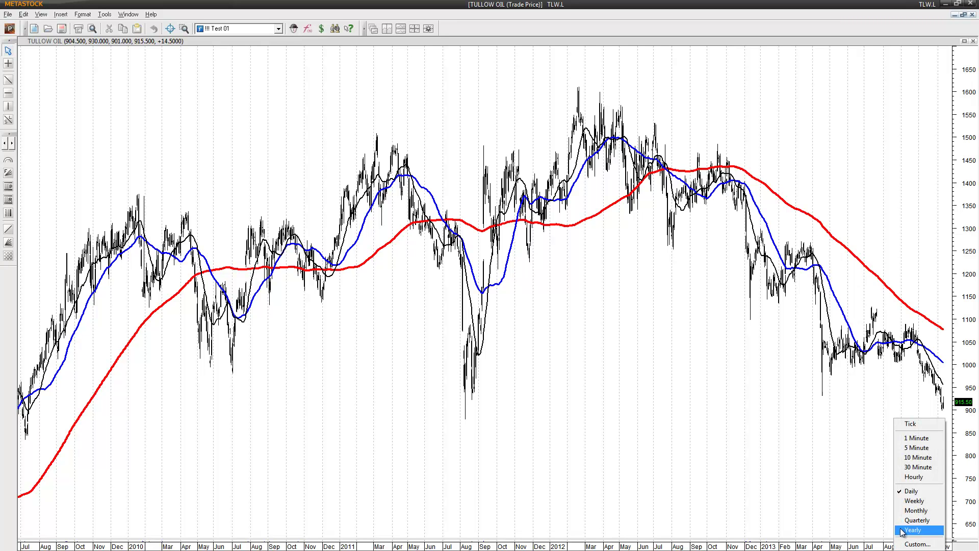
{"action": "left_click", "coordinate": [939, 509]}
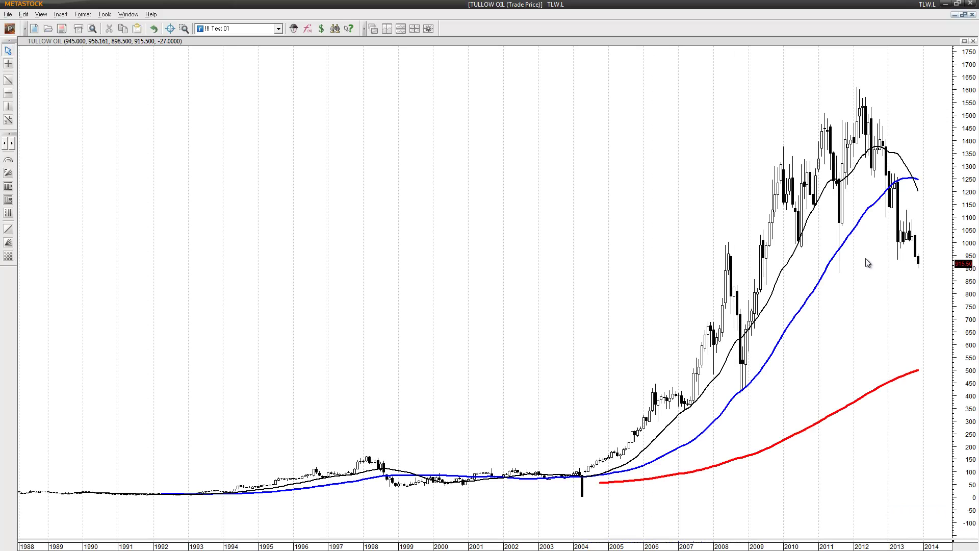
{"action": "mouse_move", "coordinate": [846, 228]}
- Check Tullow Oil's events in Eikon, then load the Aegon (AEGN.AS) chart
{"action": "key", "text": "alt+Tab"}
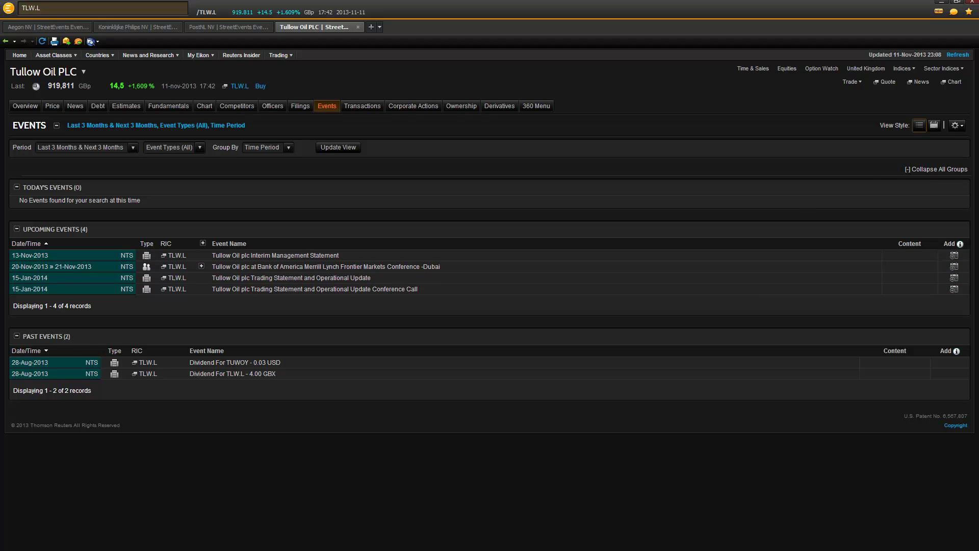
{"action": "key", "text": "alt+Tab"}
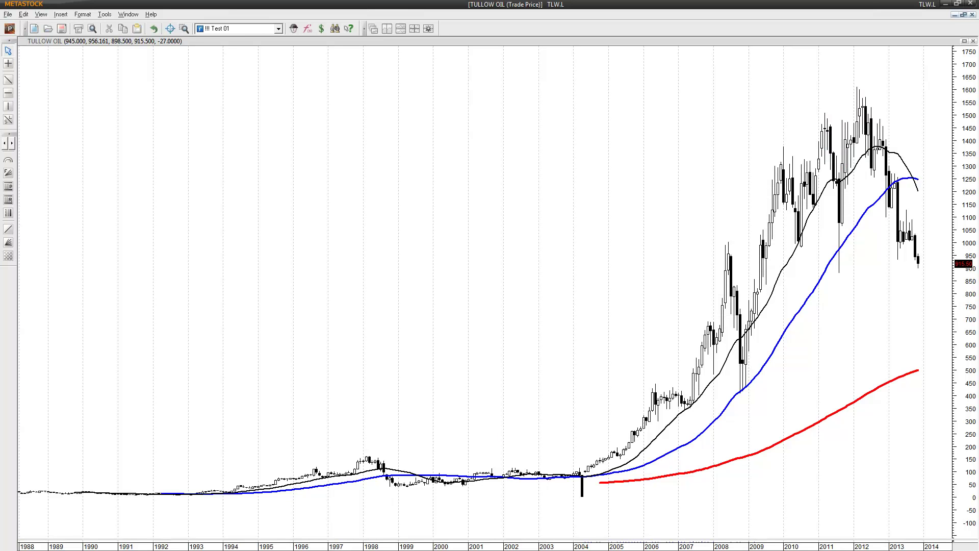
{"action": "key", "text": "Page_Down"}
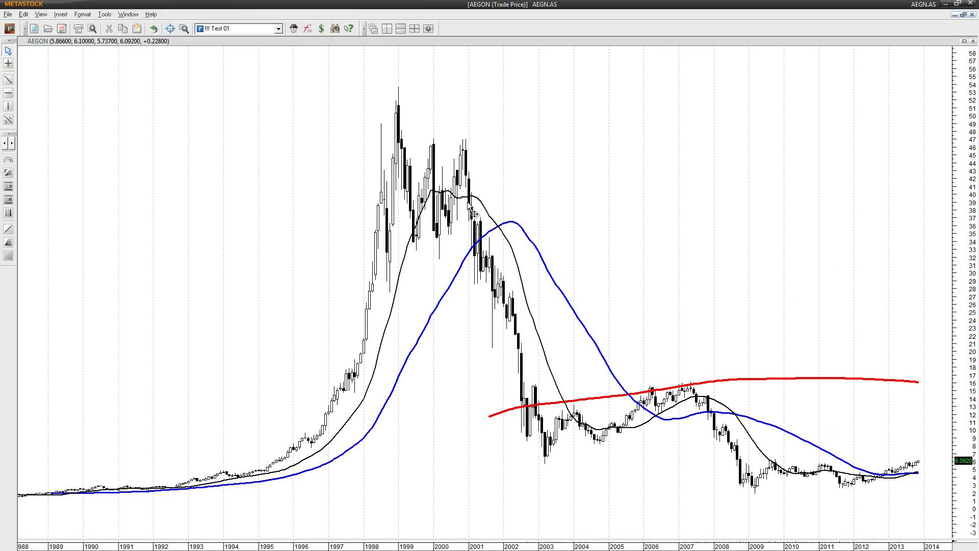
- Zoom the Aegon chart to monthly candles spanning roughly 2006 to 2013
{"action": "mouse_move", "coordinate": [470, 206]}
{"action": "scroll", "coordinate": [391, 387], "scroll_direction": "up", "scroll_amount": 3}
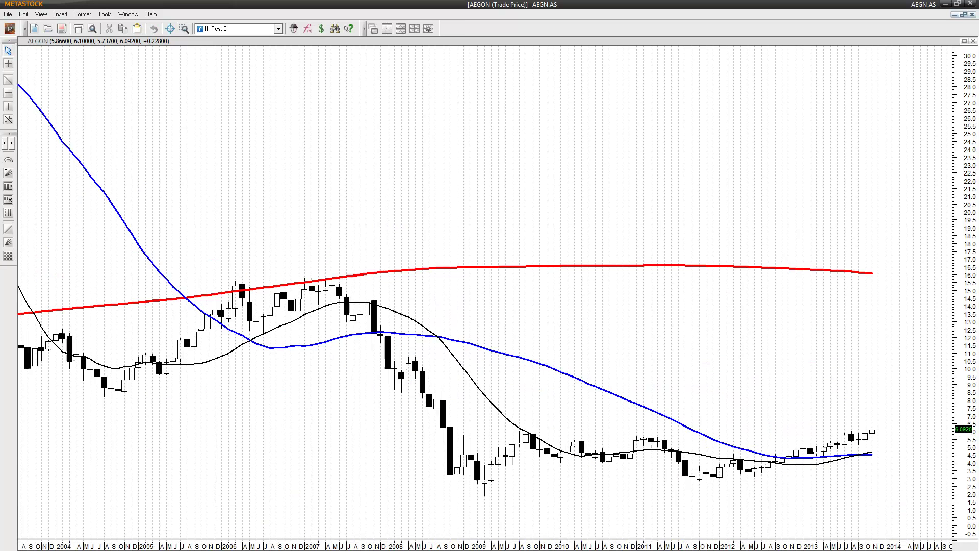
{"action": "mouse_move", "coordinate": [400, 403]}
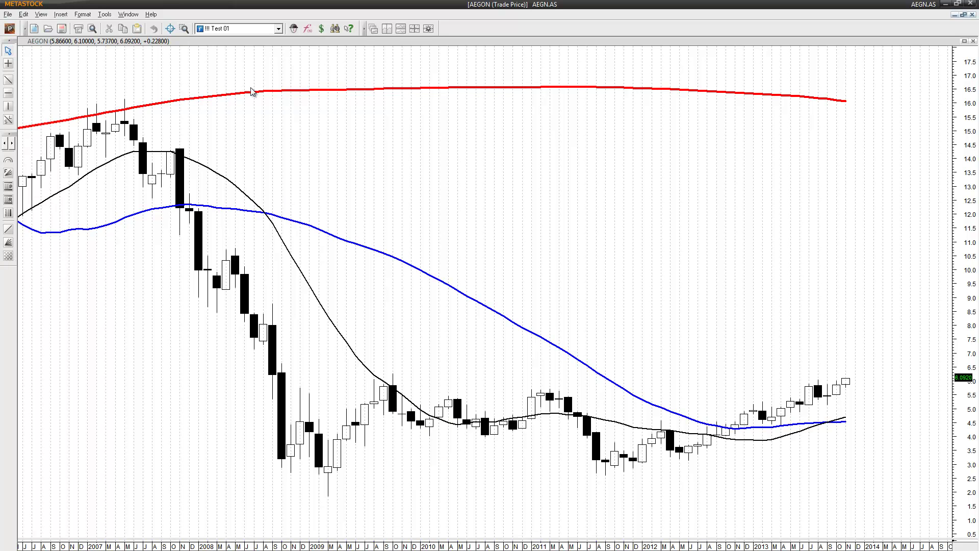
- Place a horizontal resistance line at about 6.25 on the Aegon chart
{"action": "left_click", "coordinate": [8, 93]}
{"action": "left_click", "coordinate": [468, 365]}
{"action": "left_click_drag", "start_coordinate": [468, 366], "coordinate": [470, 374]}
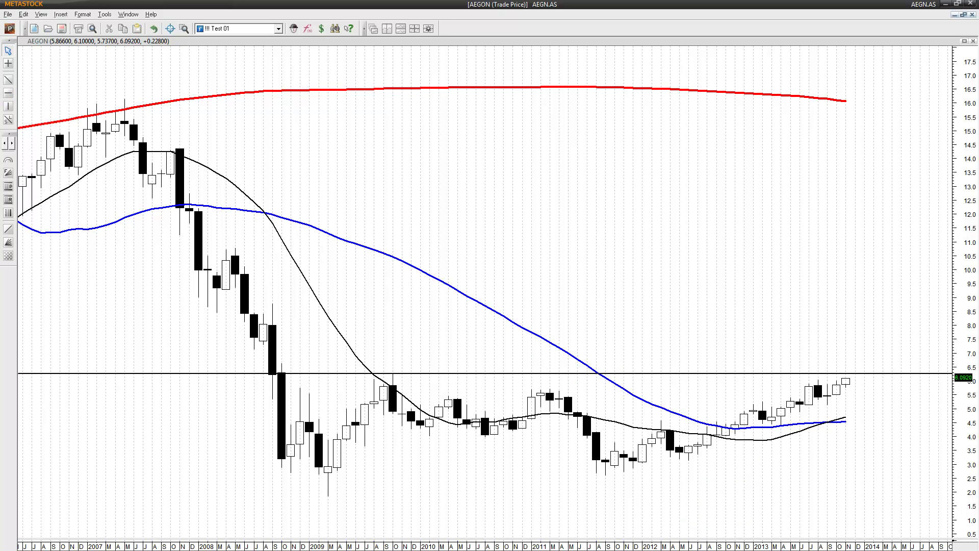
- Bring Eikon forward and open the Aegon NV events page
{"action": "mouse_move", "coordinate": [520, 550]}
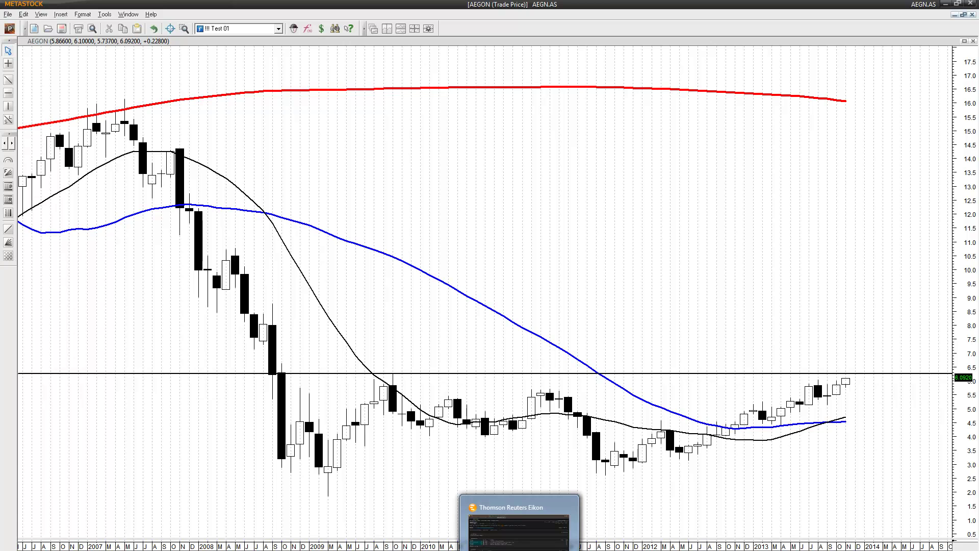
{"action": "left_click", "coordinate": [519, 531]}
{"action": "left_click", "coordinate": [70, 29]}
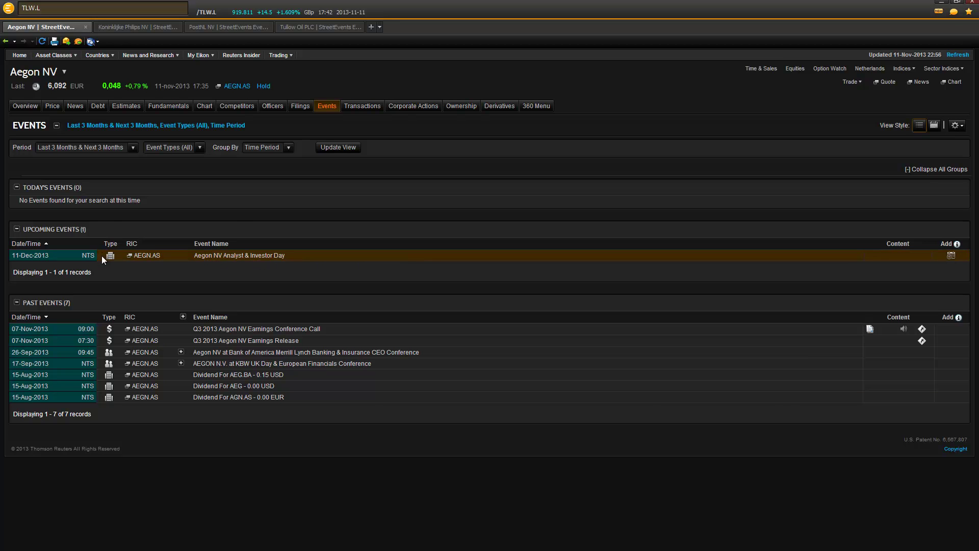
- Switch from Eikon's Aegon NV events back to MetaStock, now showing the Philips chart
{"action": "left_click", "coordinate": [519, 530]}
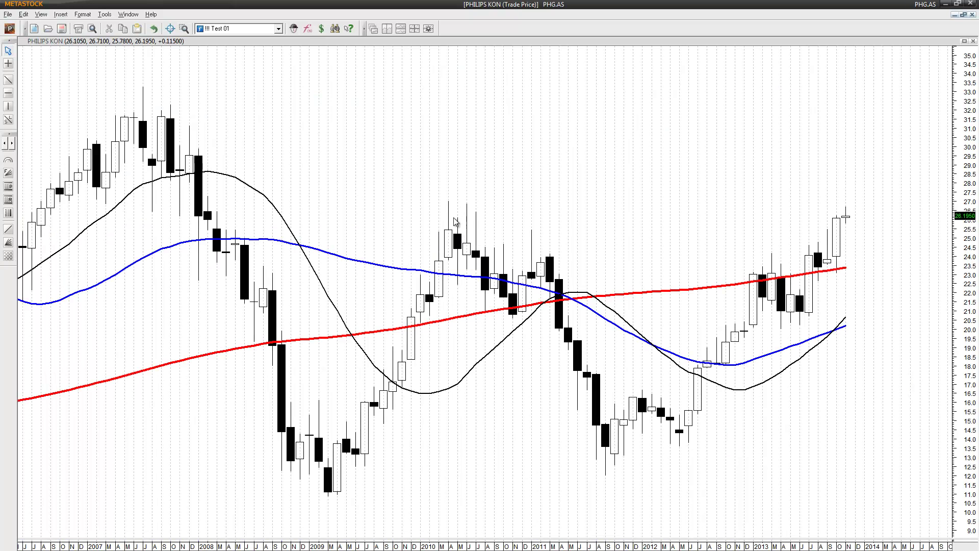
- Cap the Philips chart with a horizontal line at 27.0, level with the 2010 high
{"action": "mouse_move", "coordinate": [449, 236]}
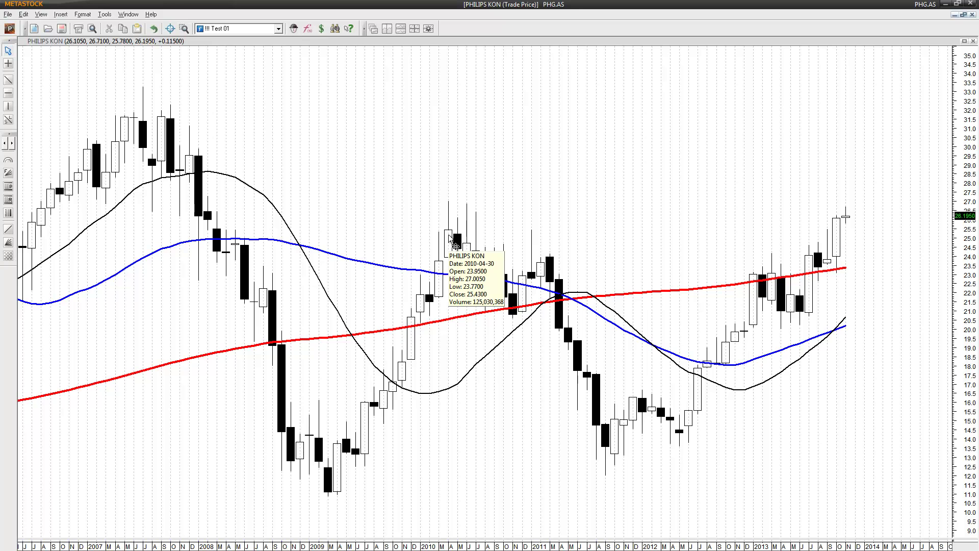
{"action": "left_click", "coordinate": [9, 93]}
{"action": "left_click_drag", "start_coordinate": [83, 104], "coordinate": [344, 202]}
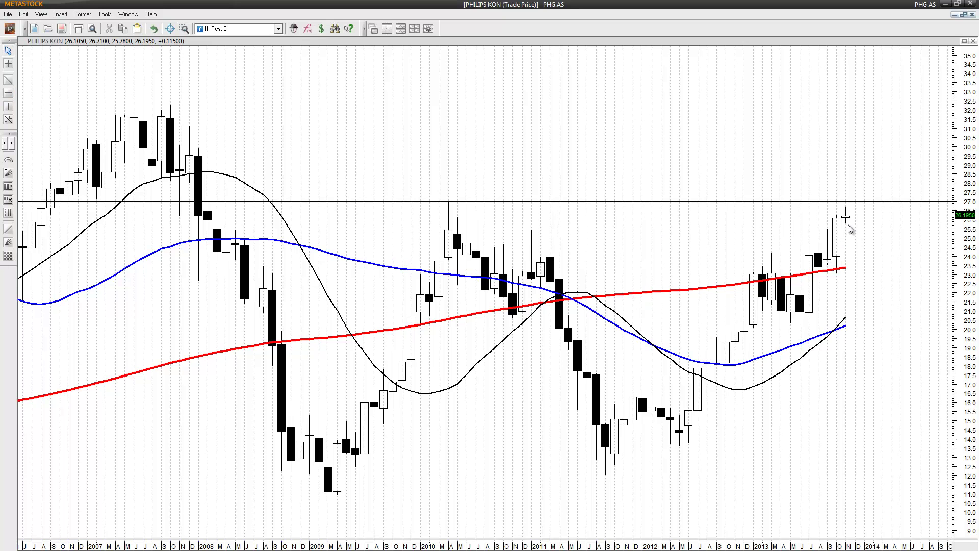
{"action": "key", "text": "alt+Tab"}
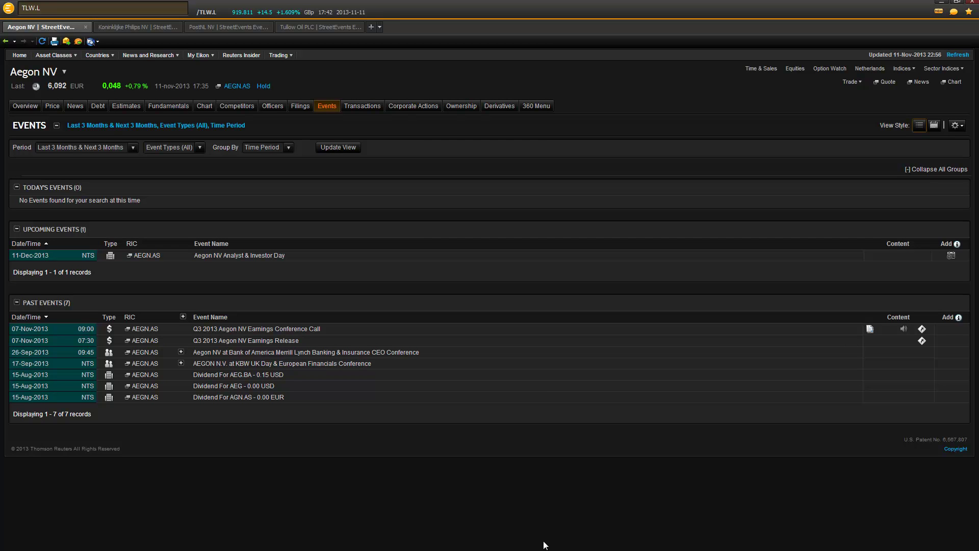
- Open and review the Koninklijke Philips NV events tab in Eikon
{"action": "left_click", "coordinate": [152, 26]}
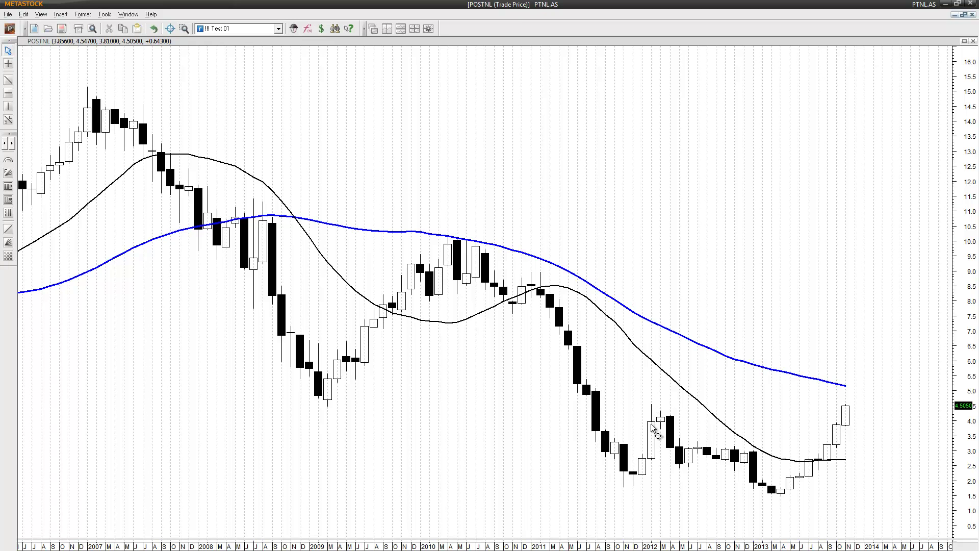
{"action": "mouse_move", "coordinate": [652, 424]}
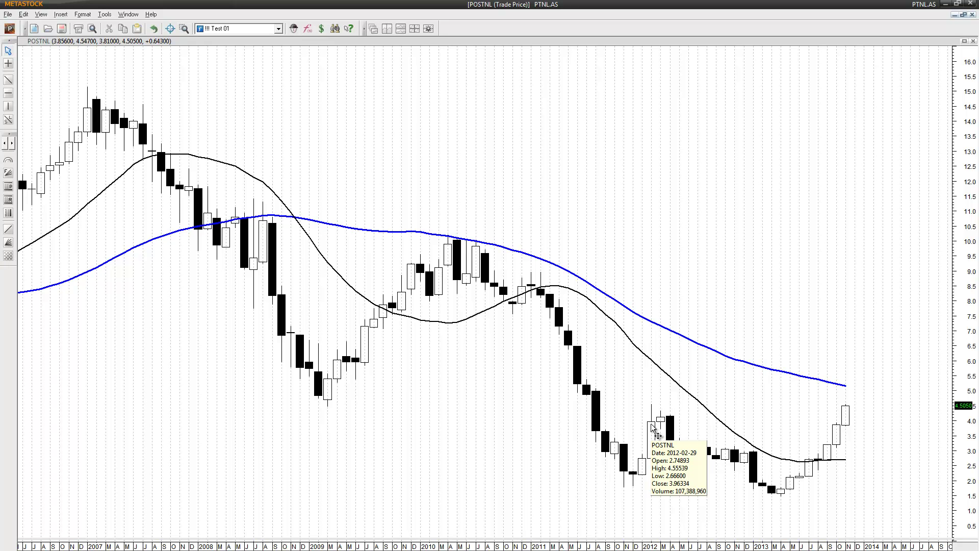
- Place a horizontal line at about 4.55 on the PostNL chart, matching the early-2012 high
{"action": "left_click", "coordinate": [9, 93]}
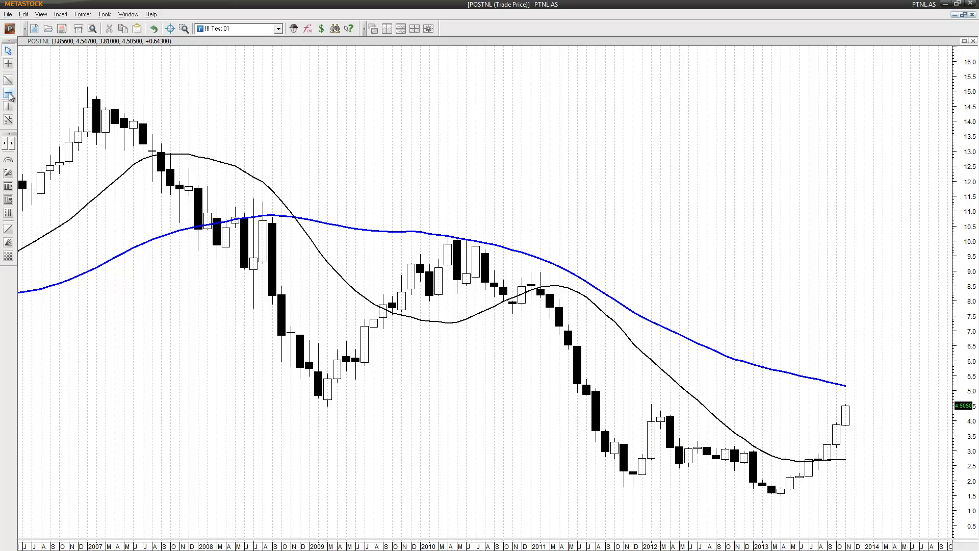
{"action": "left_click", "coordinate": [571, 403]}
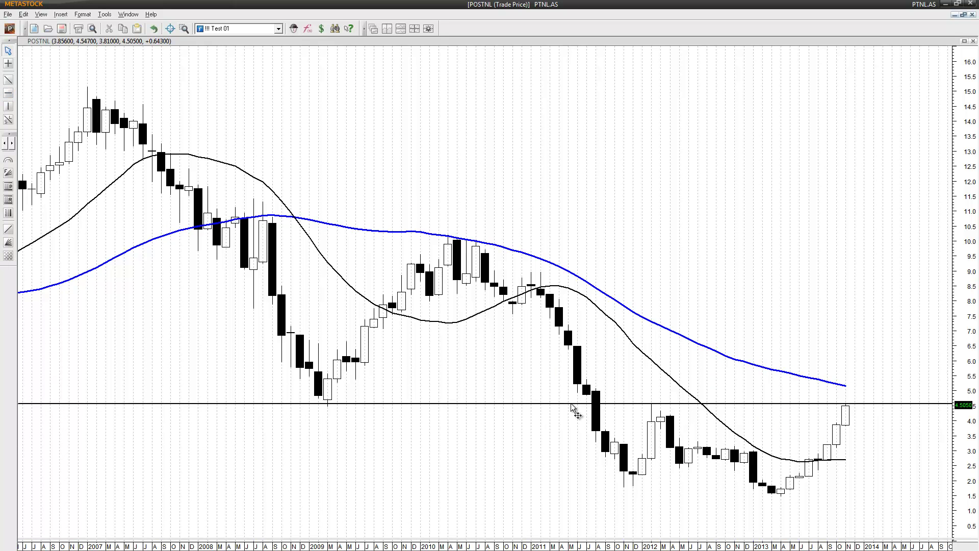
{"action": "mouse_move", "coordinate": [848, 417]}
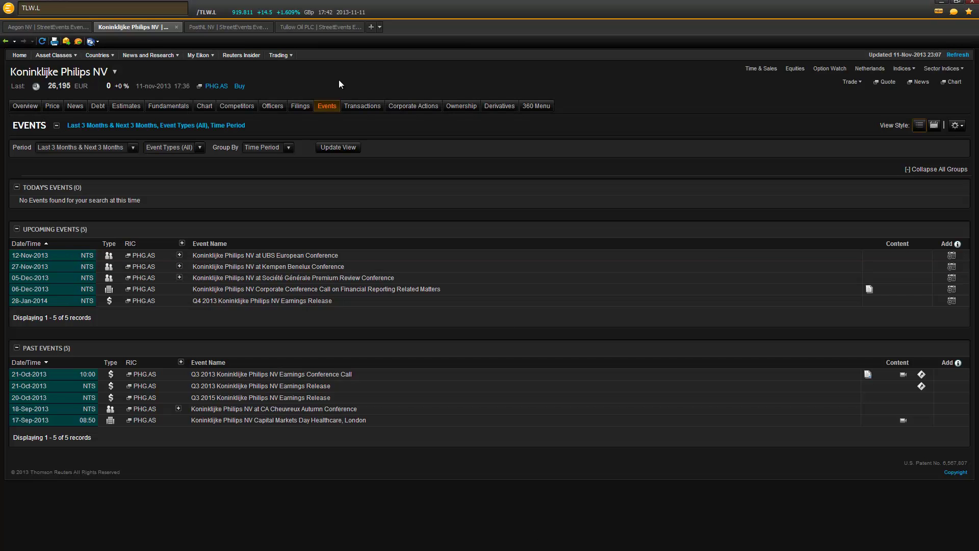
- Open the PostNL NV events tab in Eikon, showing two Q3 2013 earnings items on 04-Nov-2013
{"action": "left_click", "coordinate": [205, 28]}
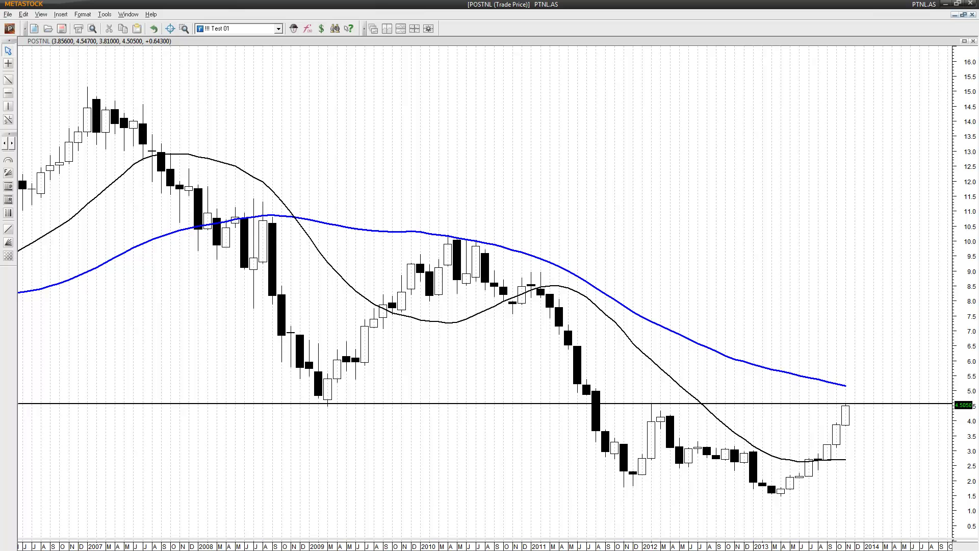
- Load the SPY chart and move the 19-order Pending Orders list to mid-screen
{"action": "type", "text": "SPY"}
{"action": "key", "text": "Return"}
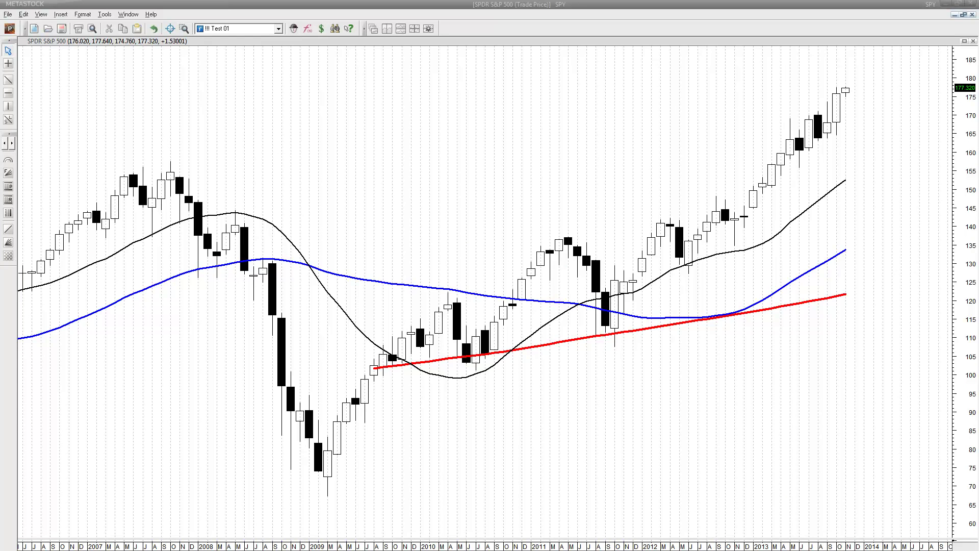
{"action": "left_click_drag", "start_coordinate": [978, 210], "coordinate": [467, 152]}
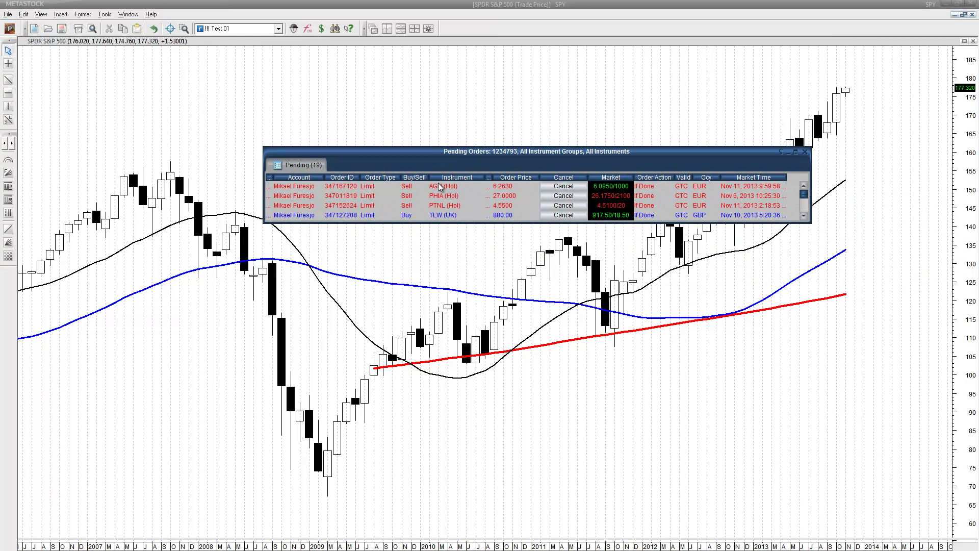